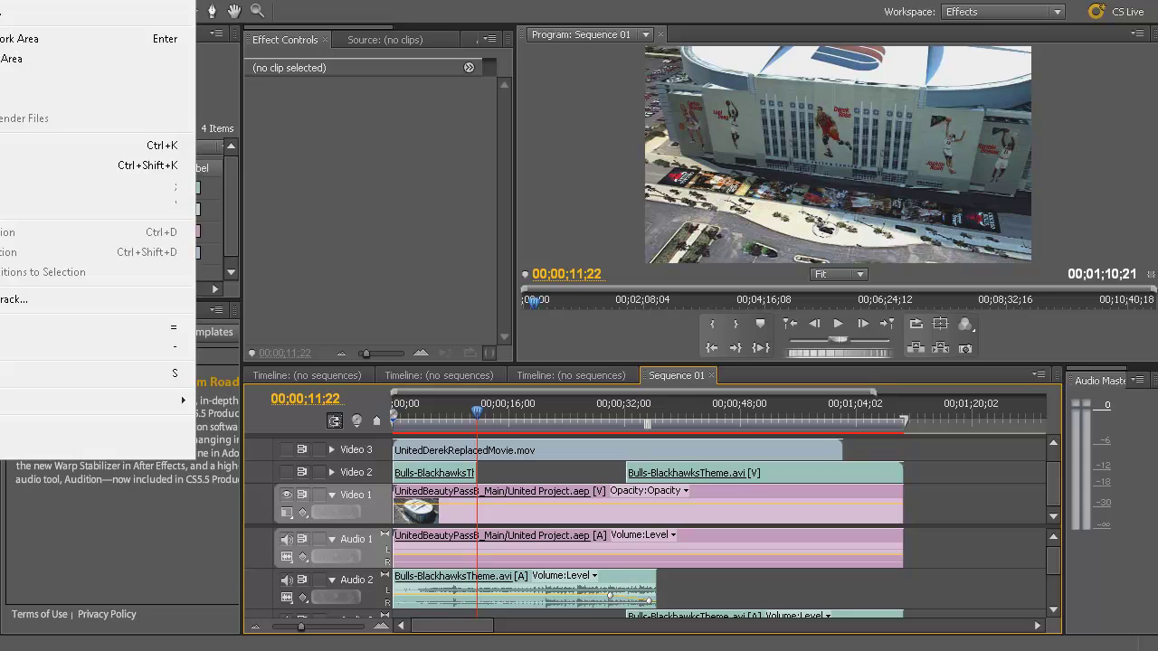
- Review the sequence settings for Sequence 01, including its playback settings, and close them without changes
{"action": "key", "text": "alt+s"}
{"action": "key", "text": "Right"}
{"action": "key", "text": "Left"}
{"action": "key", "text": "Return"}
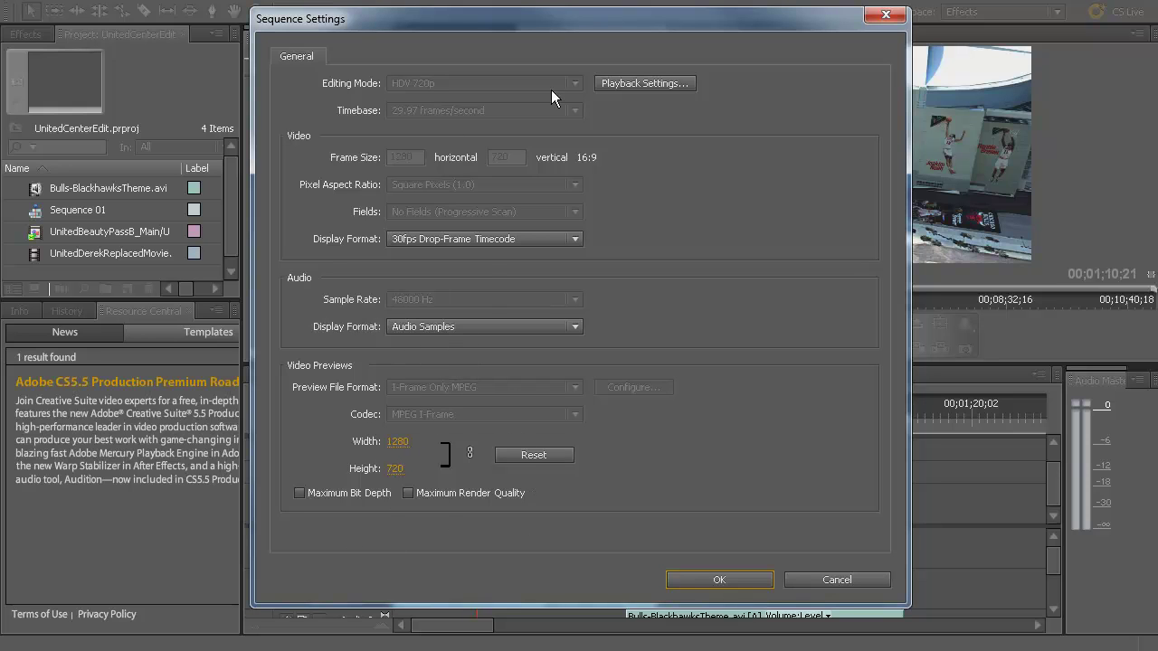
{"action": "left_click", "coordinate": [632, 84]}
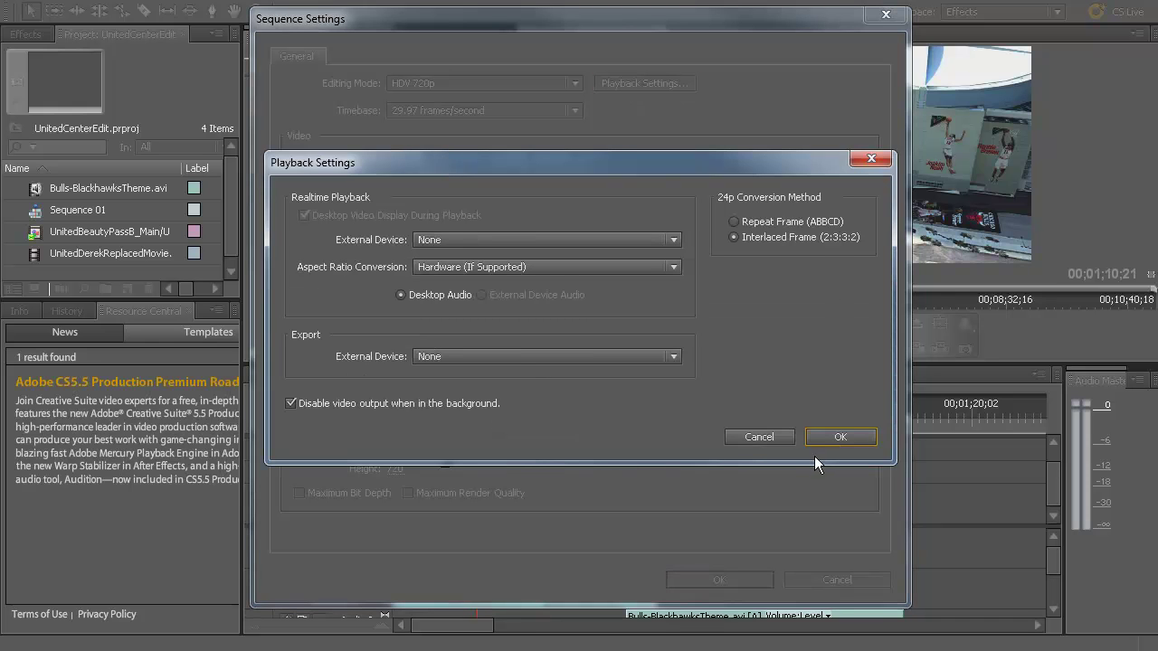
{"action": "left_click", "coordinate": [758, 438]}
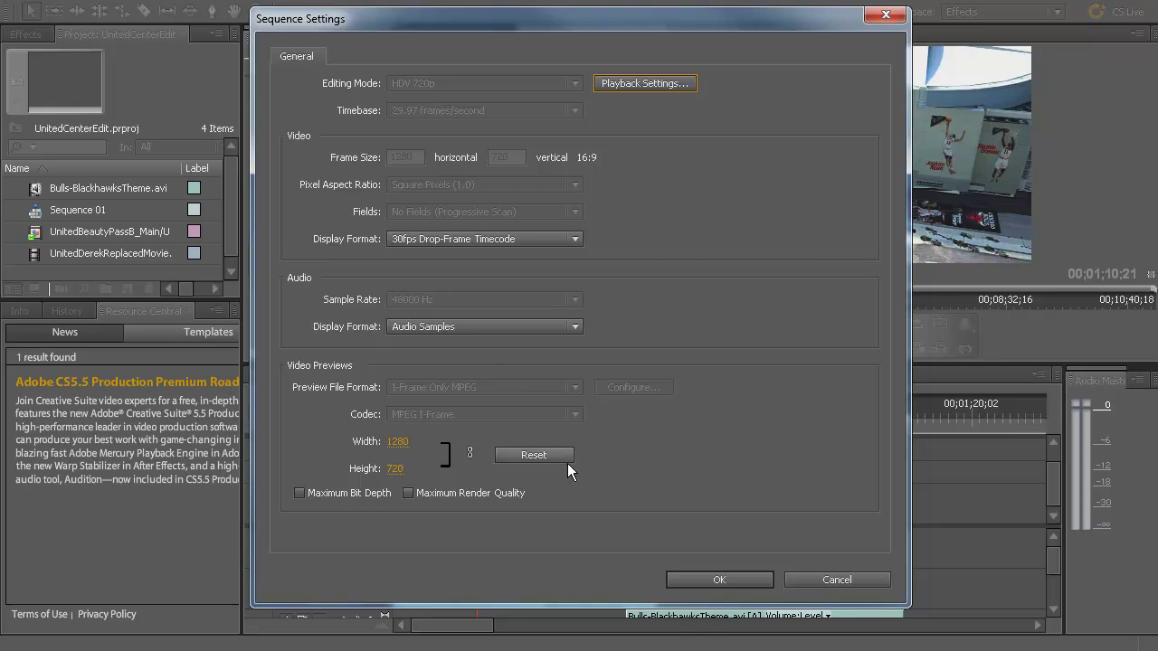
{"action": "left_click", "coordinate": [720, 570]}
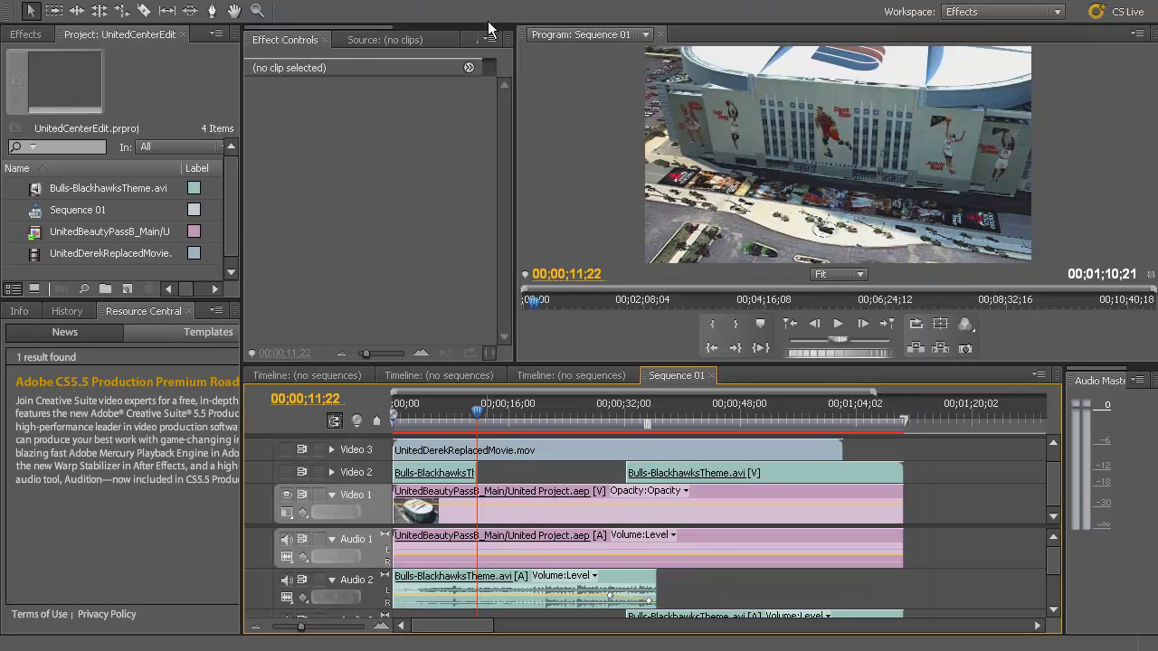
- Open the media export settings for Sequence 01 and reposition the dialog so all its options fit on screen
{"action": "left_click", "coordinate": [32, 10]}
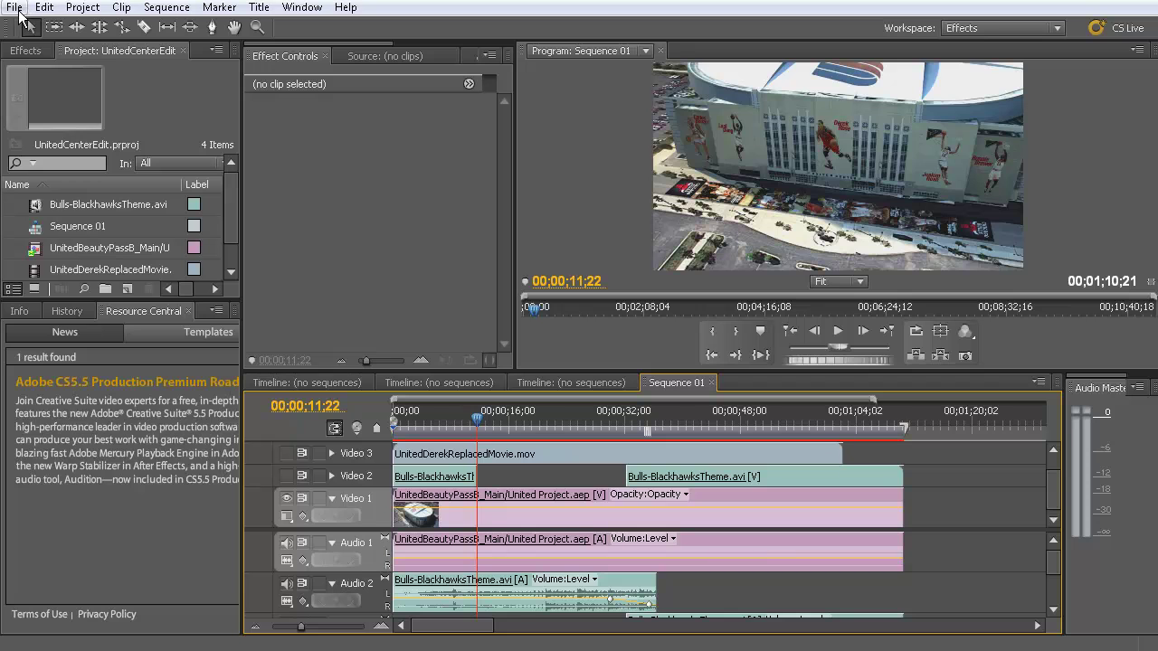
{"action": "left_click", "coordinate": [17, 8]}
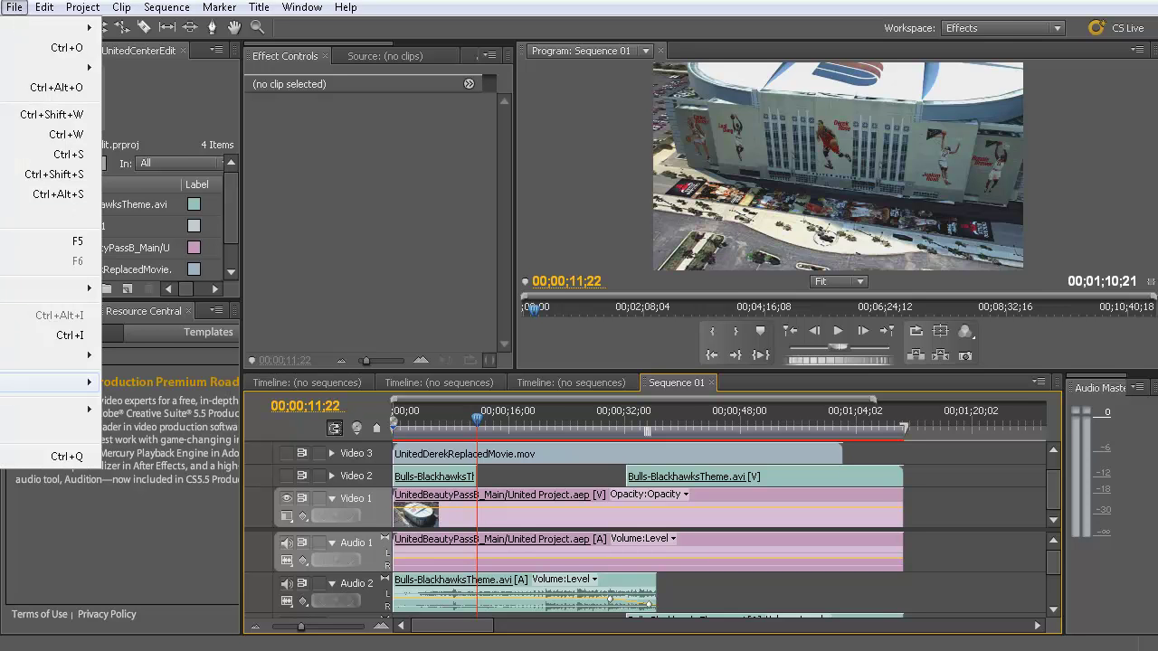
{"action": "mouse_move", "coordinate": [79, 385]}
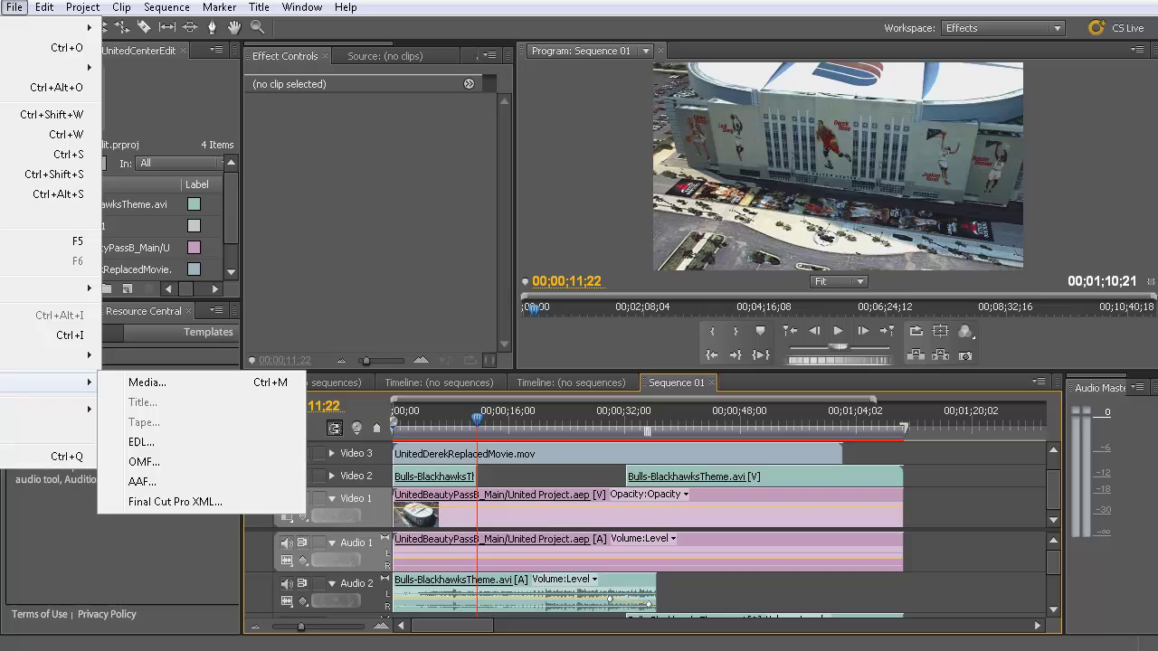
{"action": "left_click", "coordinate": [155, 383]}
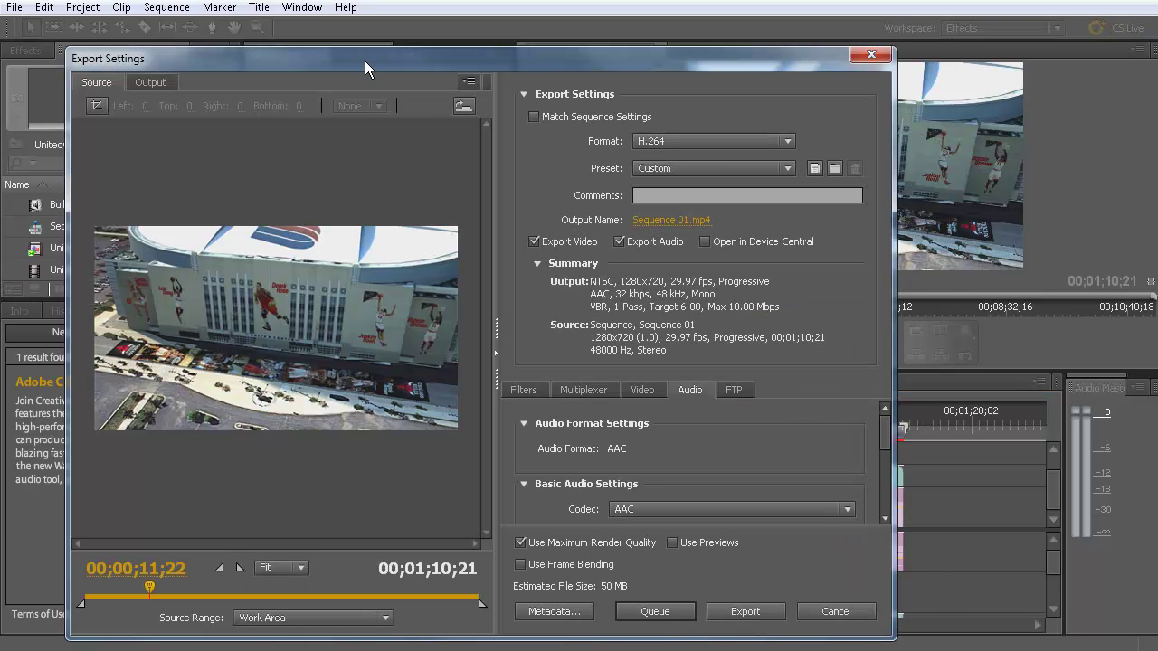
{"action": "left_click_drag", "start_coordinate": [365, 61], "coordinate": [385, 42]}
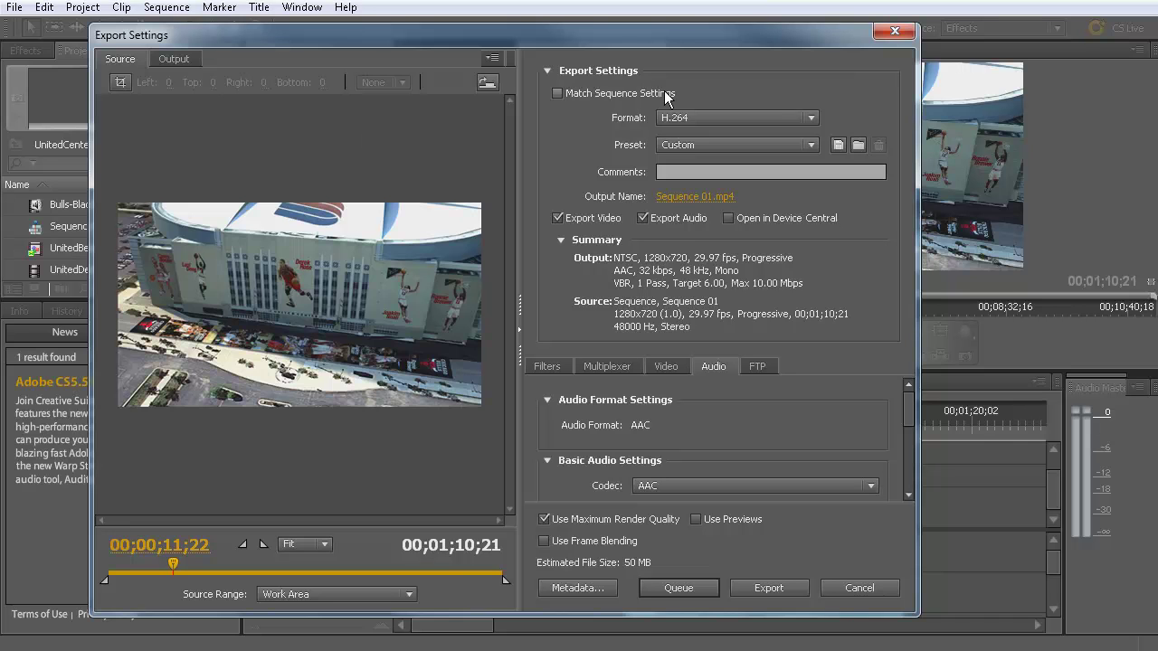
- Try matching the export to the sequence settings, examine the video options, and turn the matching off again
{"action": "left_click", "coordinate": [580, 94]}
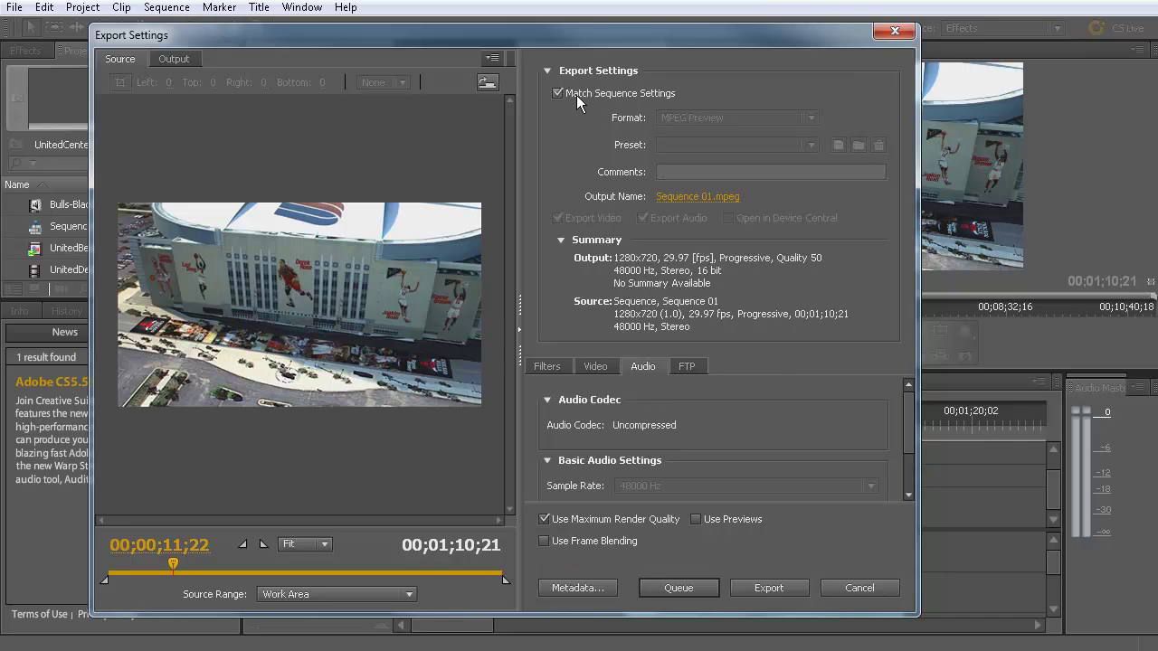
{"action": "left_click", "coordinate": [594, 94]}
{"action": "left_click", "coordinate": [608, 371]}
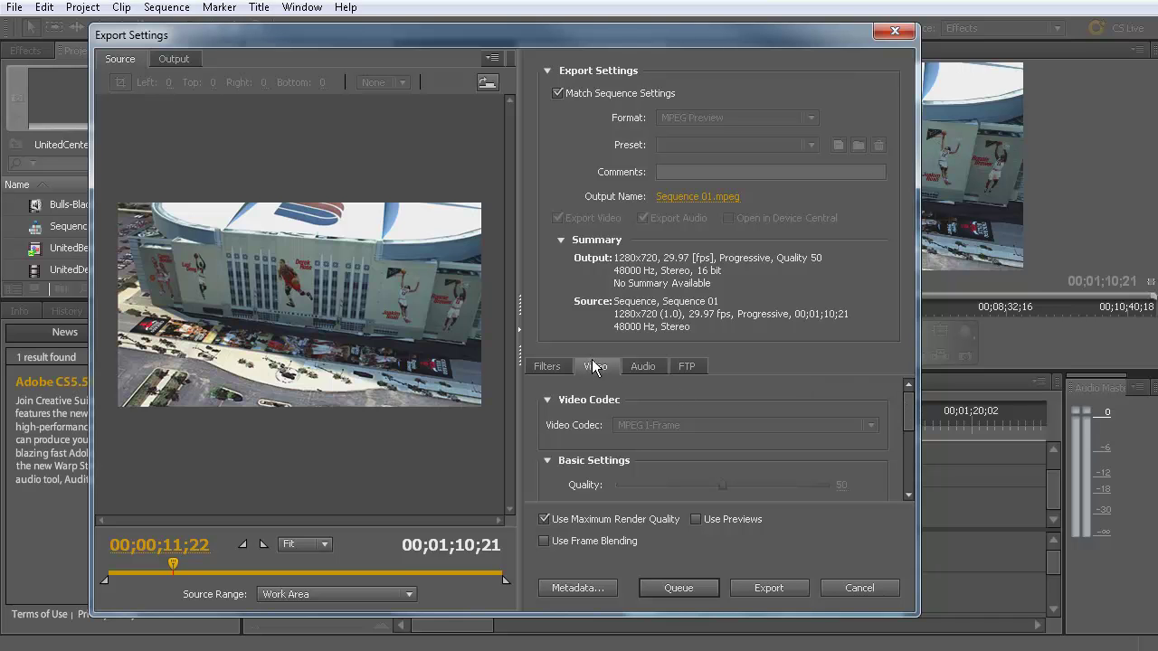
{"action": "mouse_move", "coordinate": [906, 414]}
{"action": "left_mouse_down"}
{"action": "mouse_move", "coordinate": [909, 440]}
{"action": "mouse_move", "coordinate": [901, 403]}
{"action": "left_mouse_up"}
{"action": "left_click", "coordinate": [573, 93]}
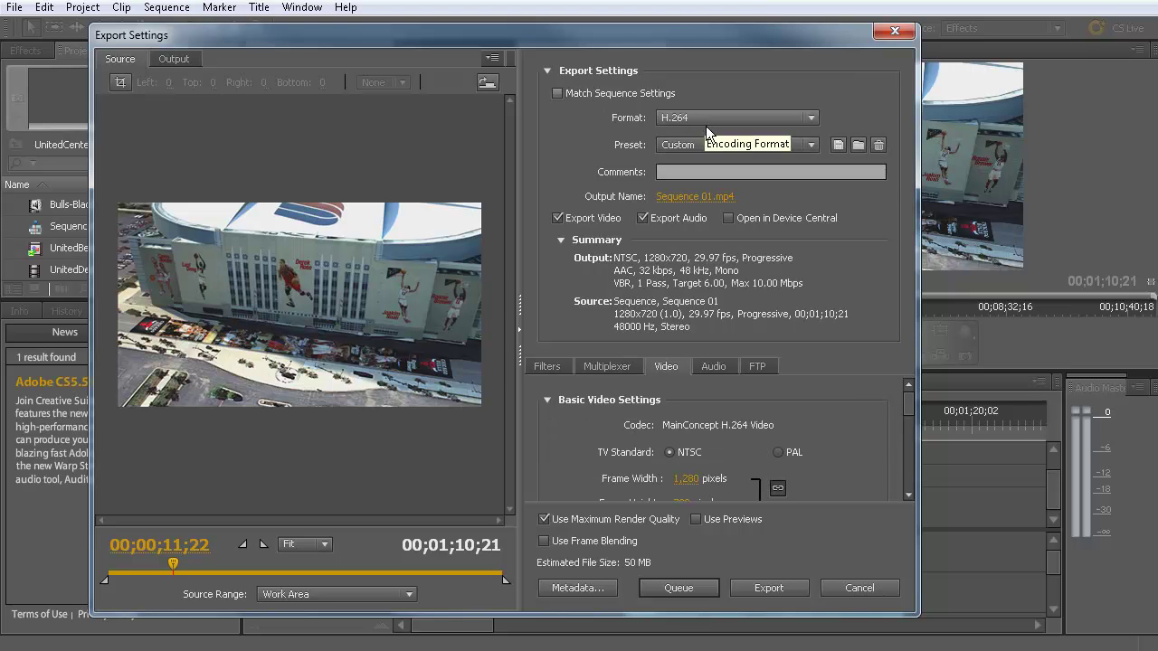
- Apply the HDTV 720p 29.97 High Quality preset to the H.264 export and review its video settings
{"action": "left_click_drag", "start_coordinate": [911, 400], "coordinate": [912, 428]}
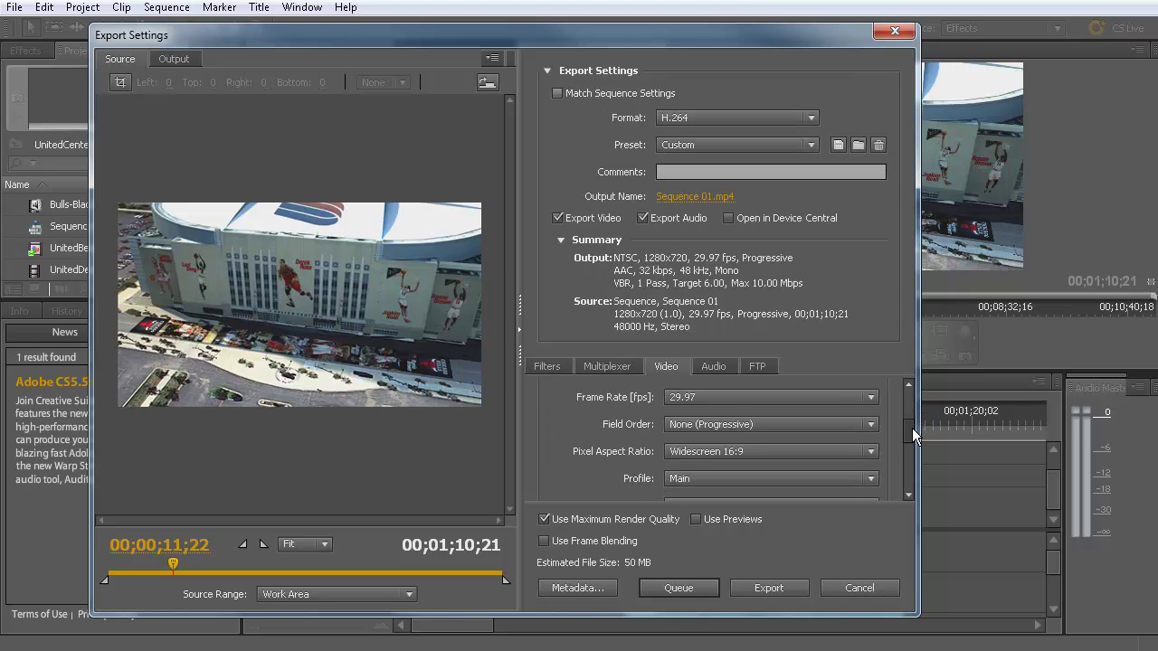
{"action": "left_click", "coordinate": [694, 147]}
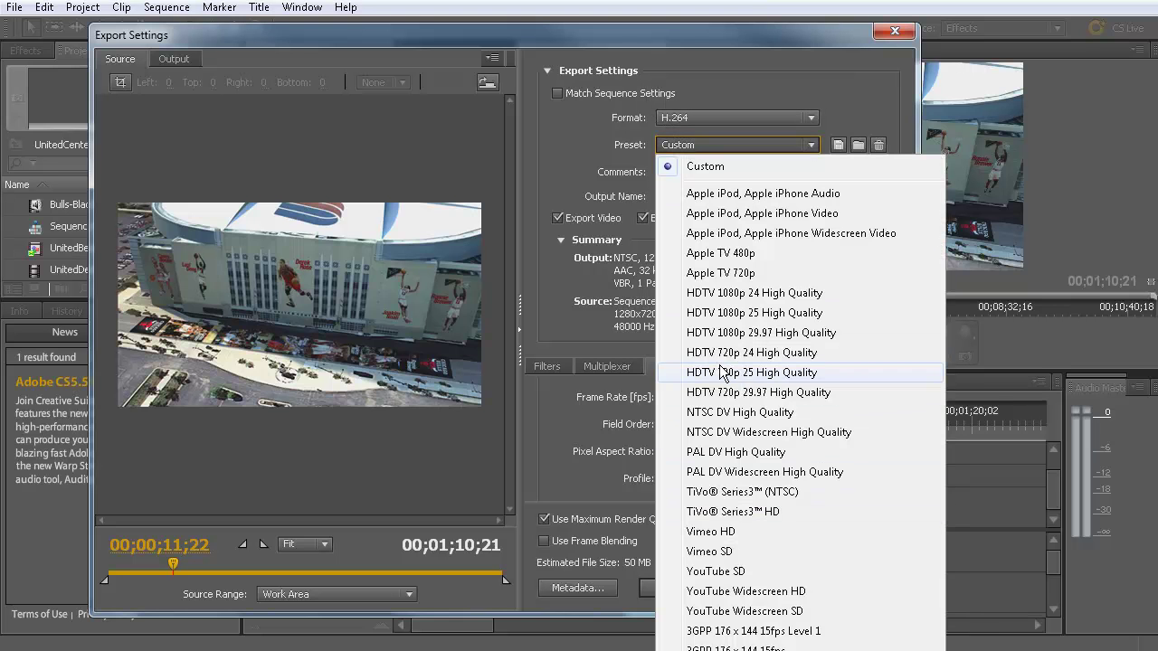
{"action": "left_click", "coordinate": [792, 398]}
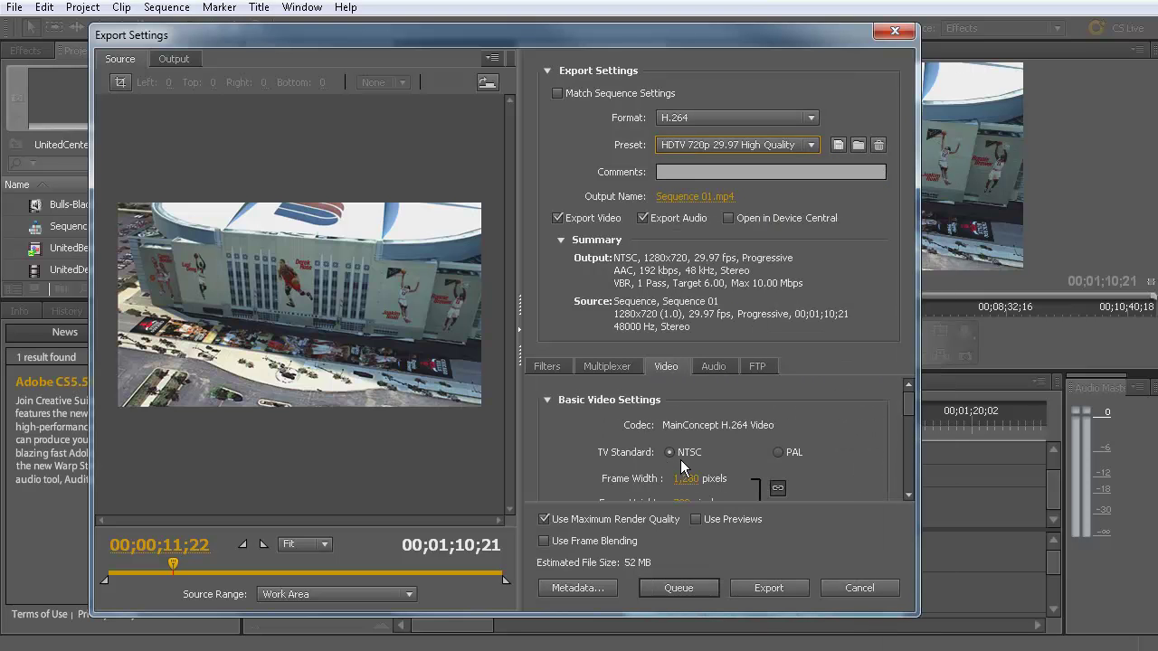
{"action": "left_click_drag", "start_coordinate": [904, 404], "coordinate": [903, 436]}
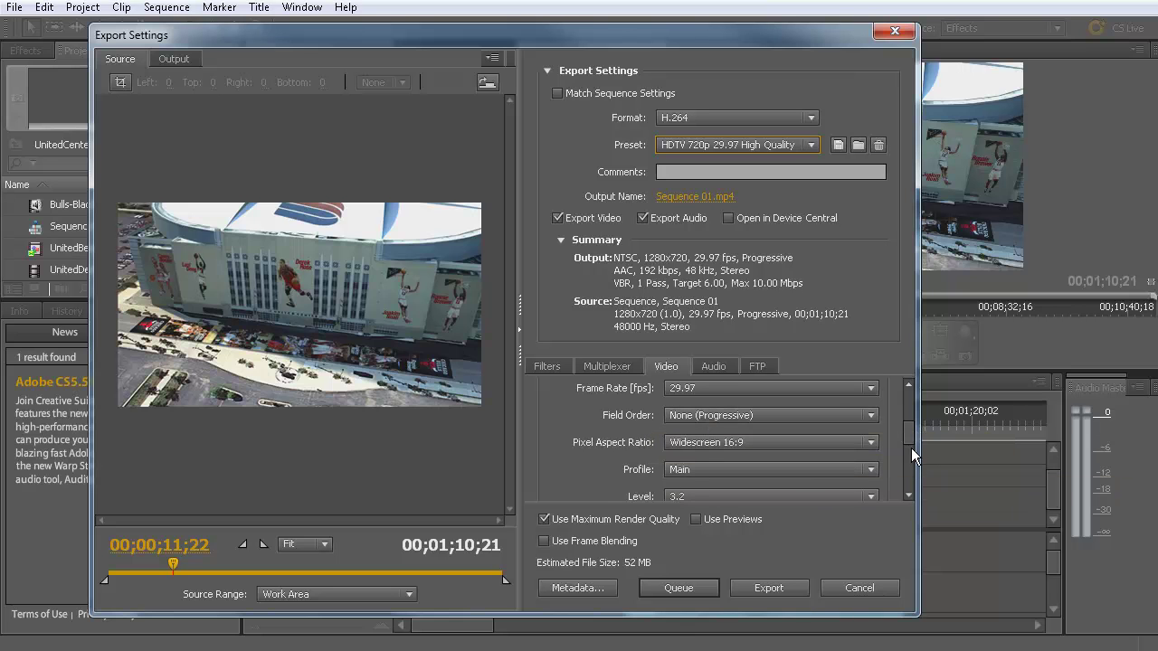
{"action": "scroll", "coordinate": [909, 435], "scroll_direction": "down", "scroll_amount": 1}
{"action": "left_click_drag", "start_coordinate": [909, 435], "coordinate": [906, 398]}
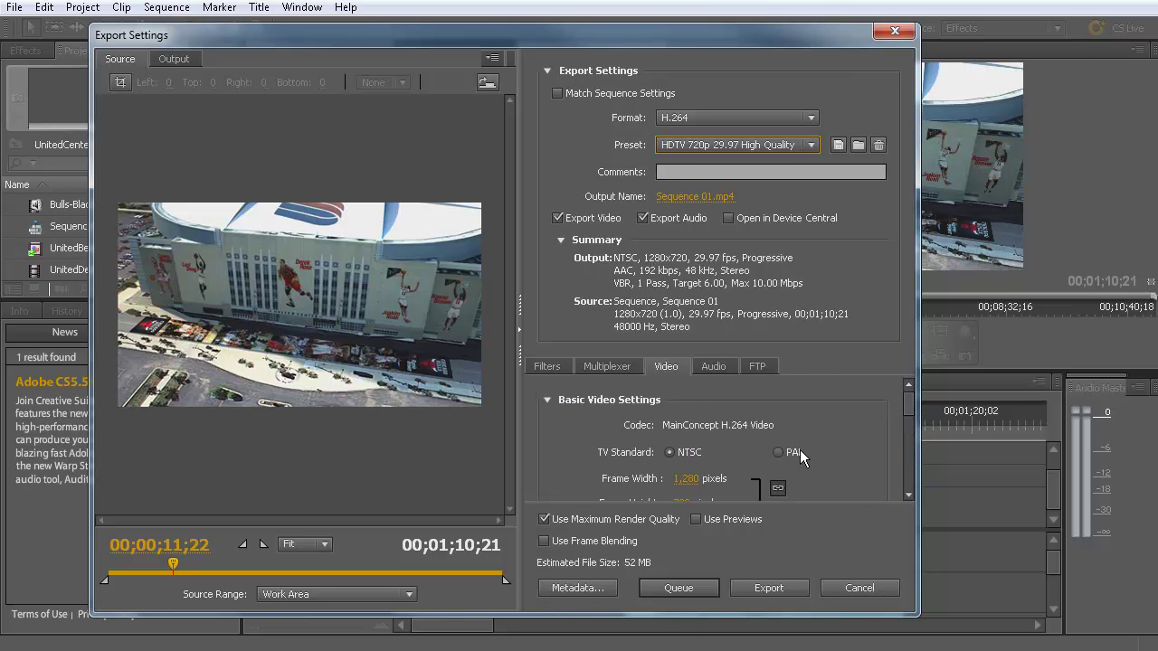
- Set the export audio's output channels to Mono and its frequency to 44.1 kHz
{"action": "left_click", "coordinate": [707, 367]}
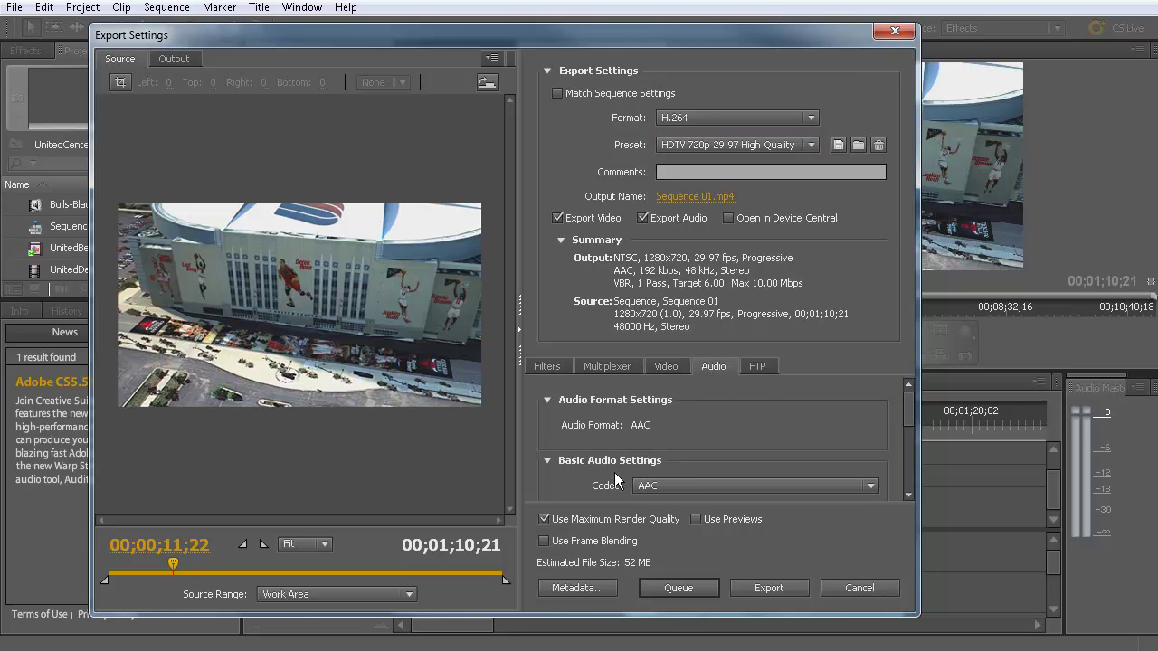
{"action": "left_click_drag", "start_coordinate": [911, 413], "coordinate": [911, 437]}
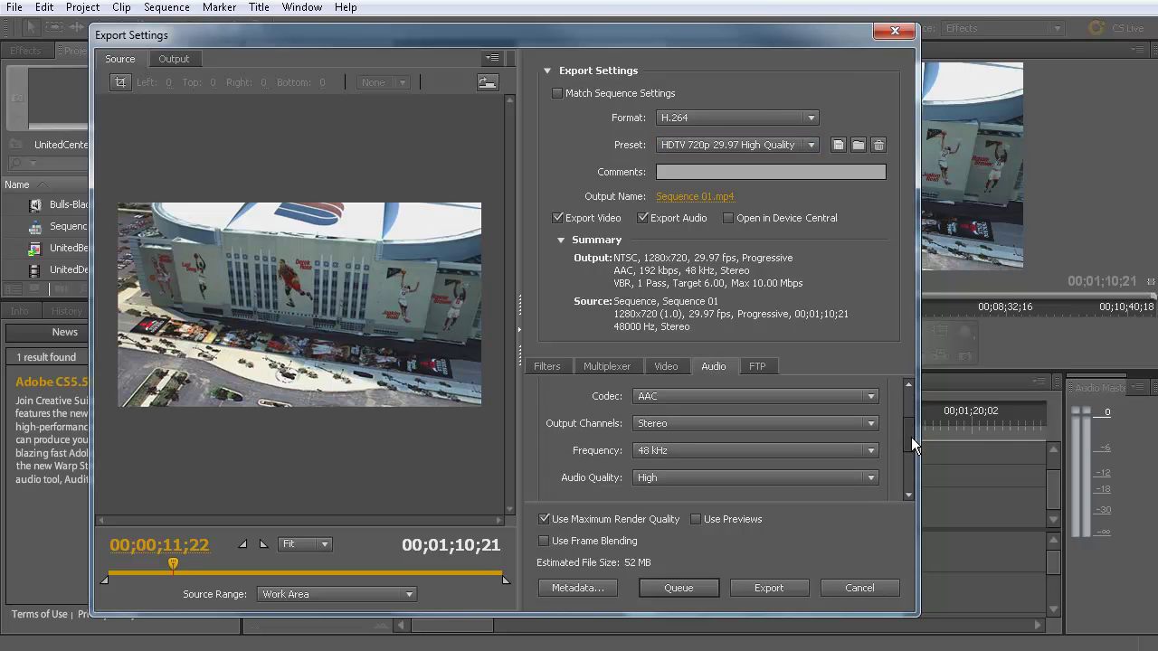
{"action": "left_click", "coordinate": [661, 425]}
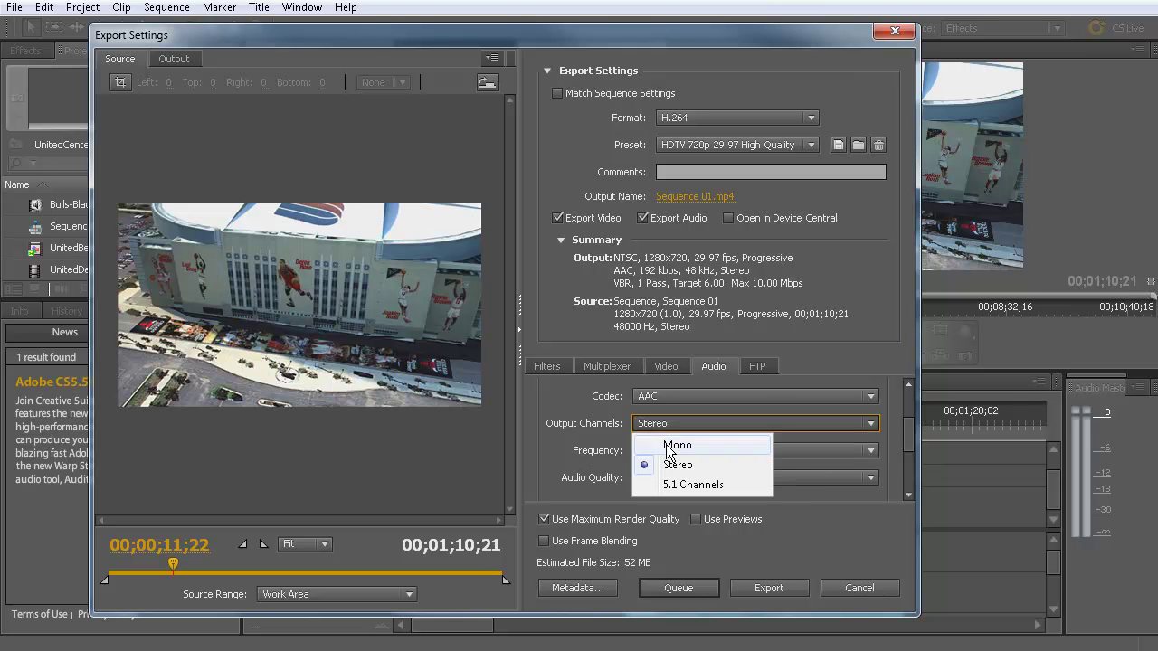
{"action": "left_click", "coordinate": [672, 445]}
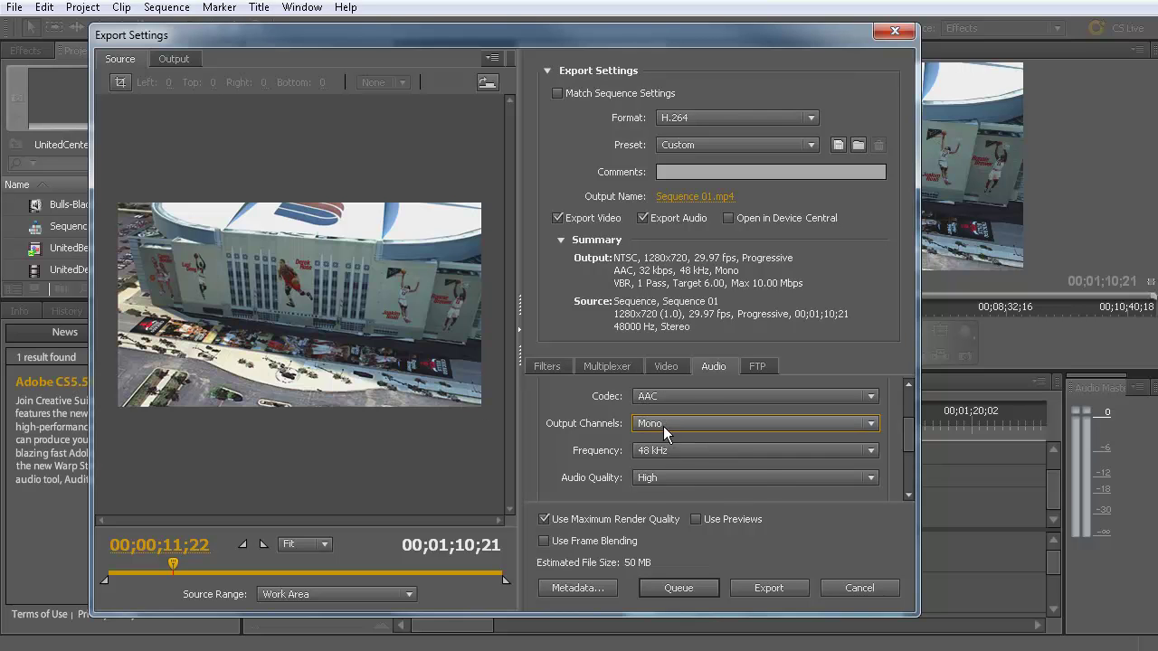
{"action": "left_click", "coordinate": [663, 452]}
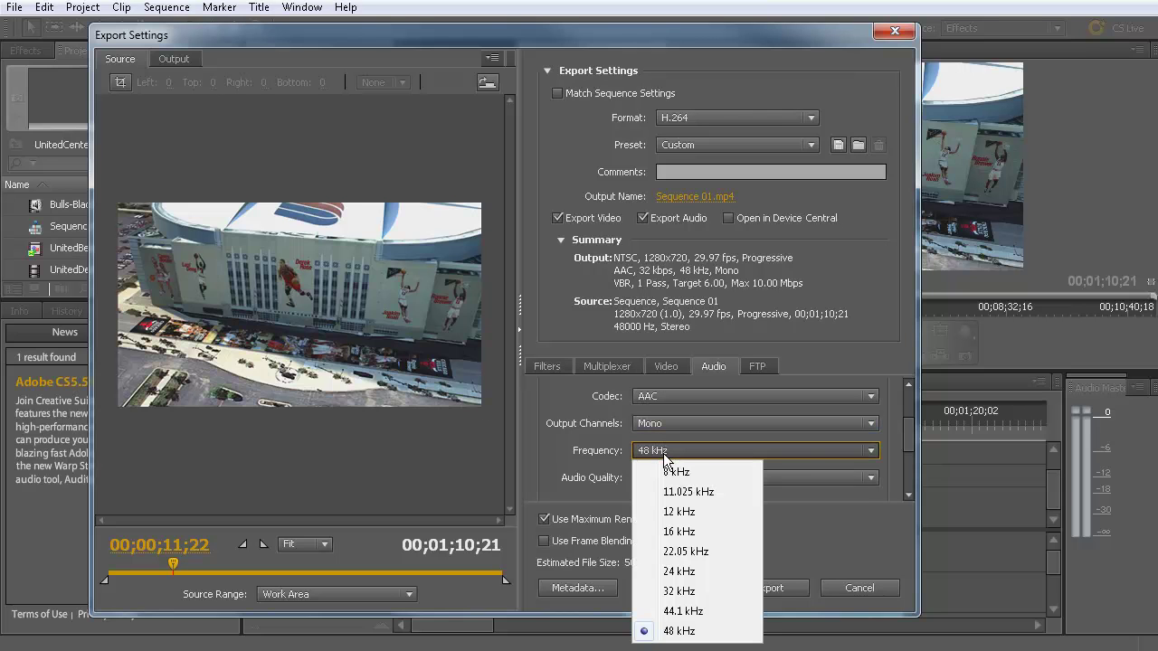
{"action": "left_click", "coordinate": [702, 614]}
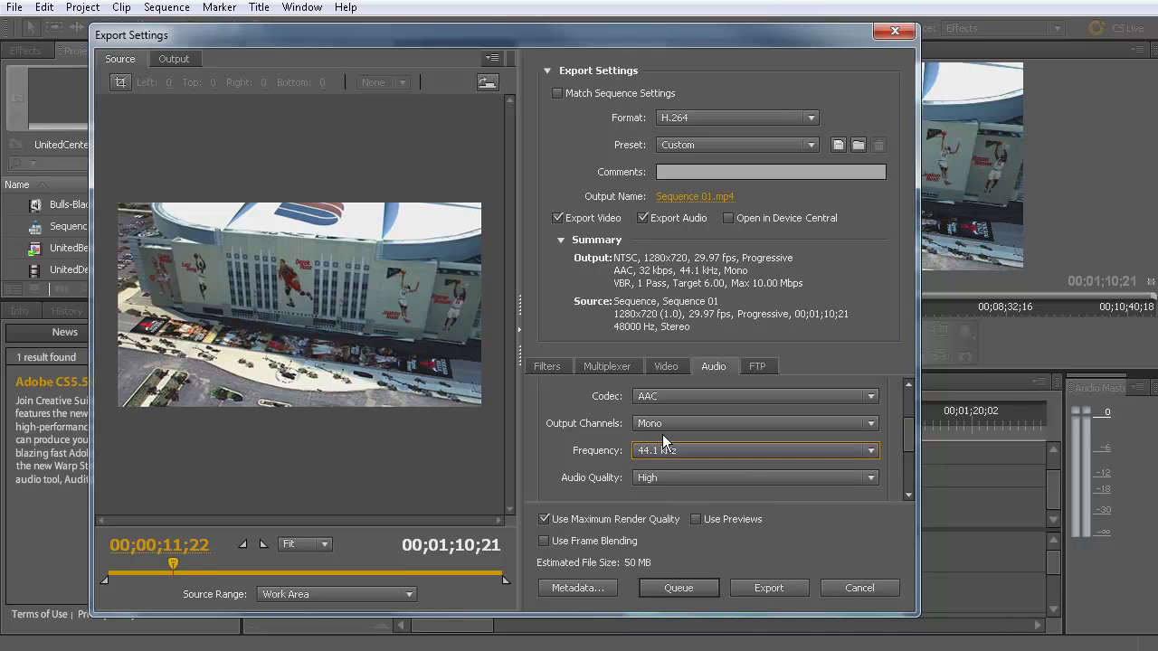
- Set the export audio's output channels back to Stereo
{"action": "left_click", "coordinate": [659, 418]}
{"action": "left_click", "coordinate": [674, 465]}
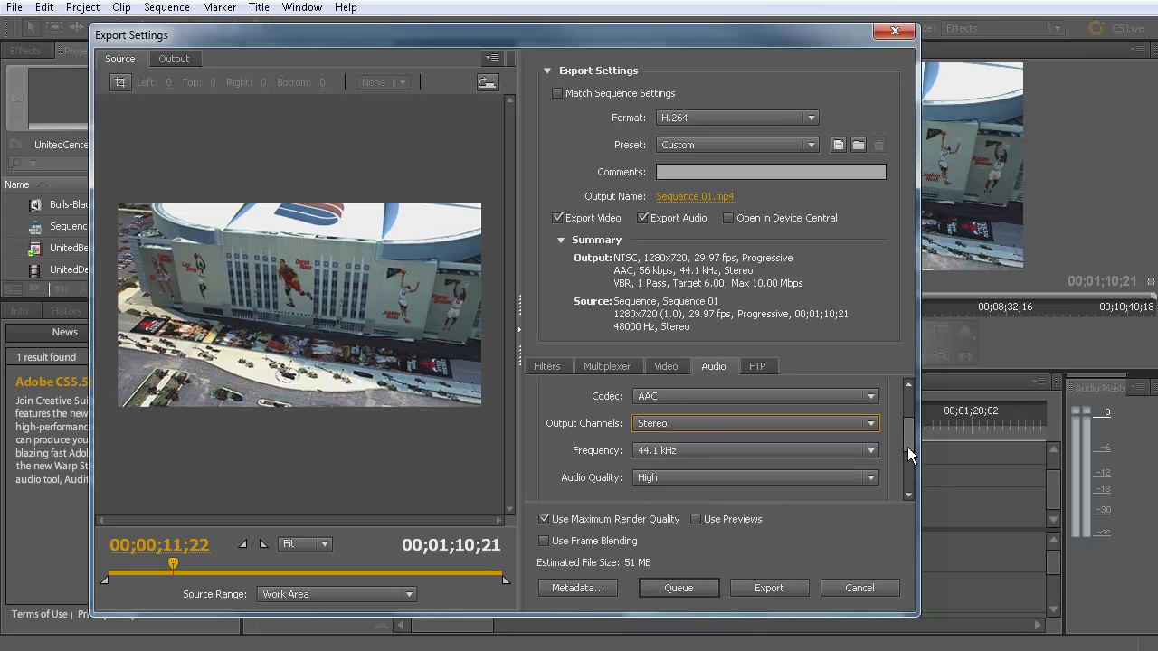
{"action": "left_click_drag", "start_coordinate": [910, 435], "coordinate": [907, 398]}
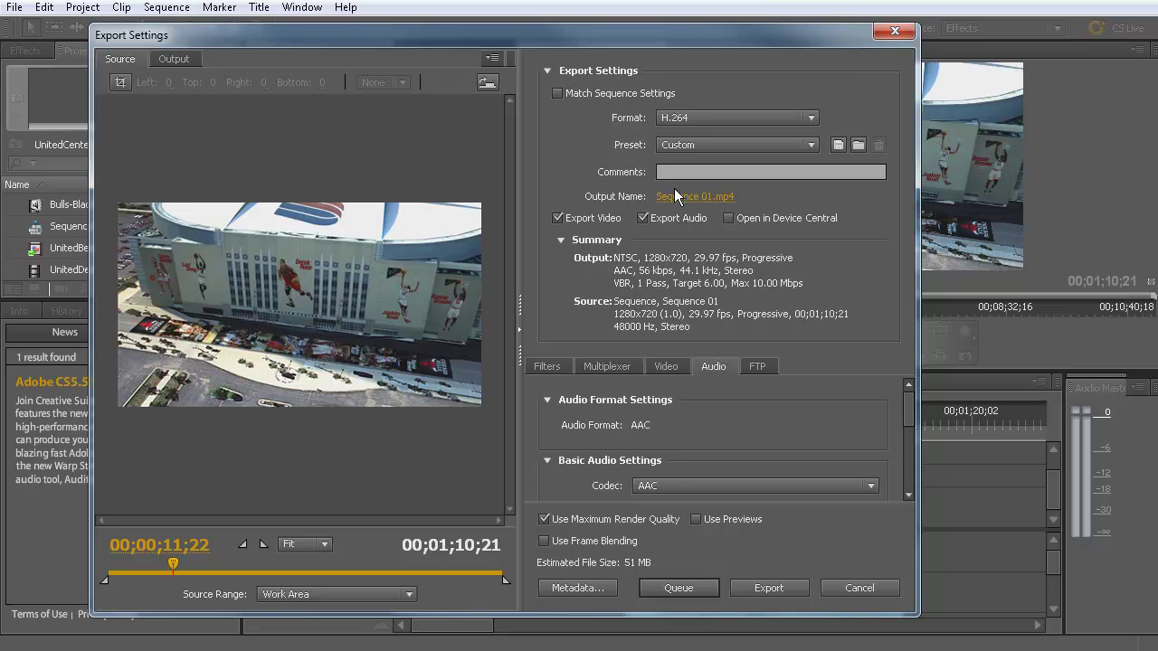
- Try the QuickTime export format with the CMIVFX_HQ preset
{"action": "left_click", "coordinate": [680, 119]}
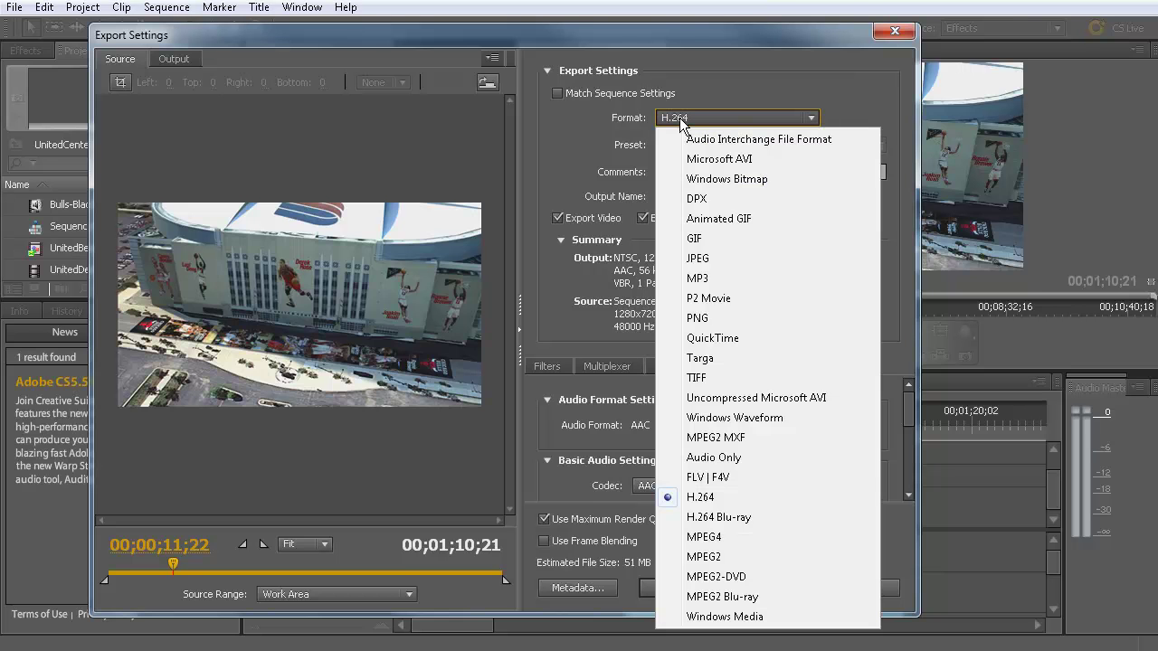
{"action": "left_click", "coordinate": [715, 340]}
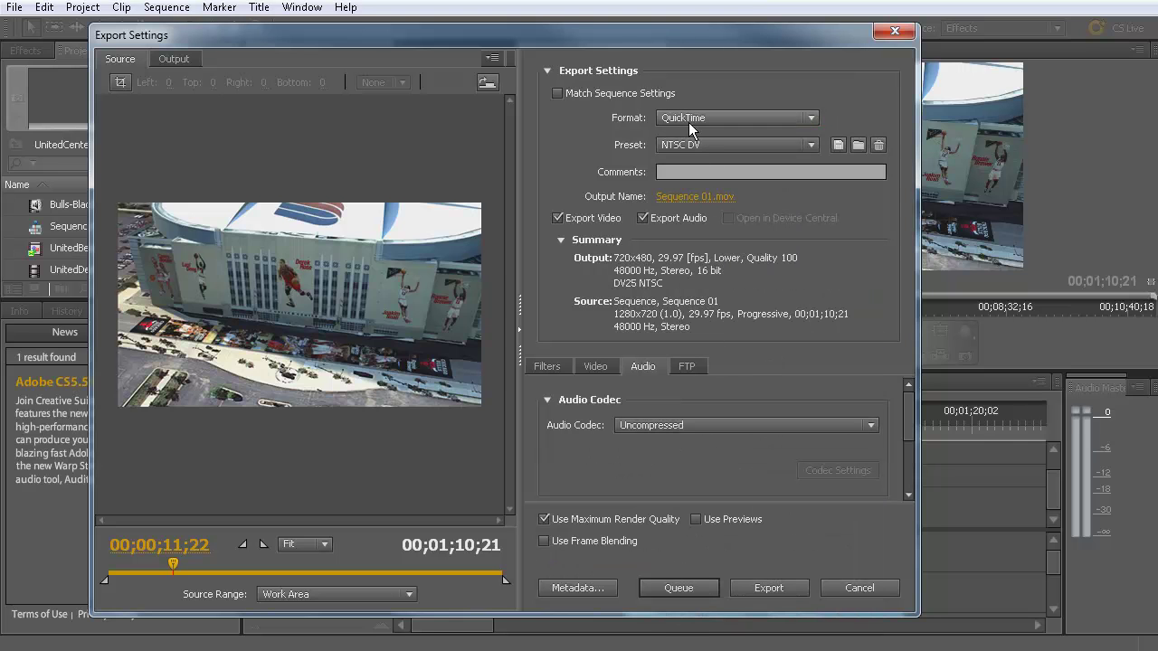
{"action": "left_click", "coordinate": [687, 144]}
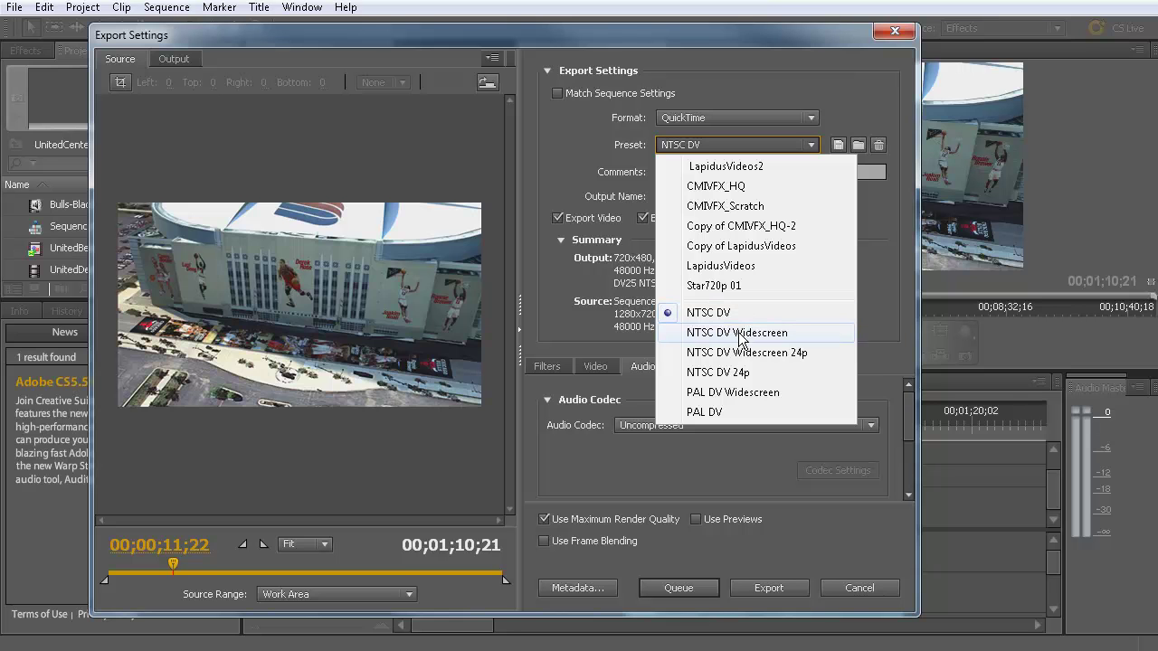
{"action": "left_click", "coordinate": [711, 186]}
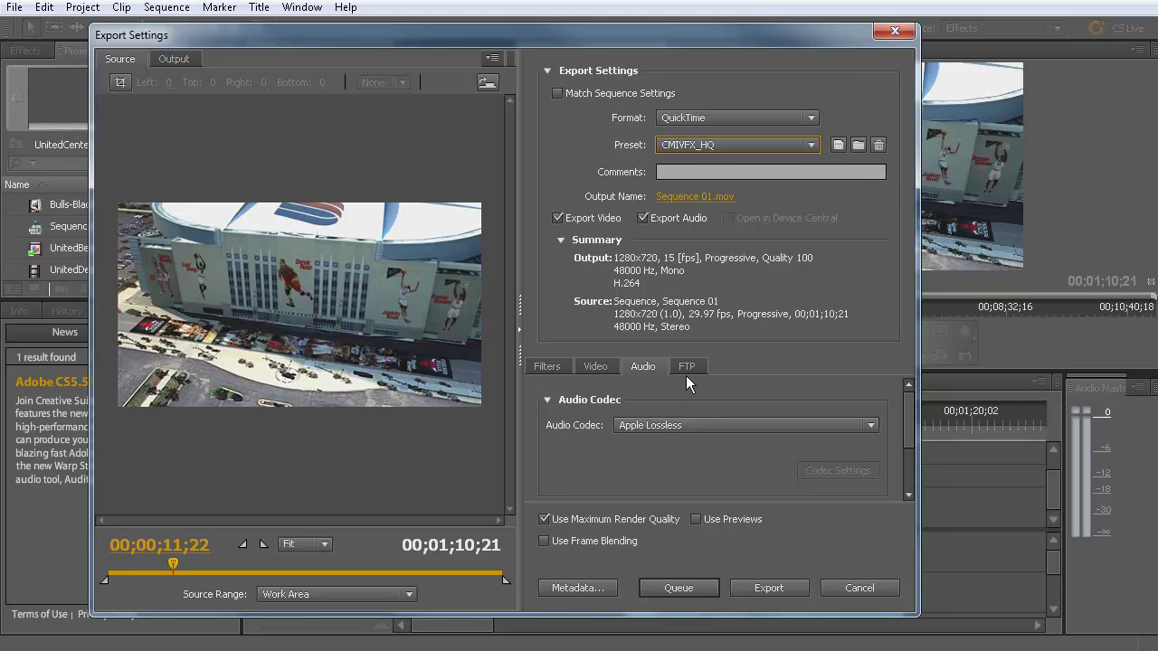
{"action": "left_click", "coordinate": [671, 147]}
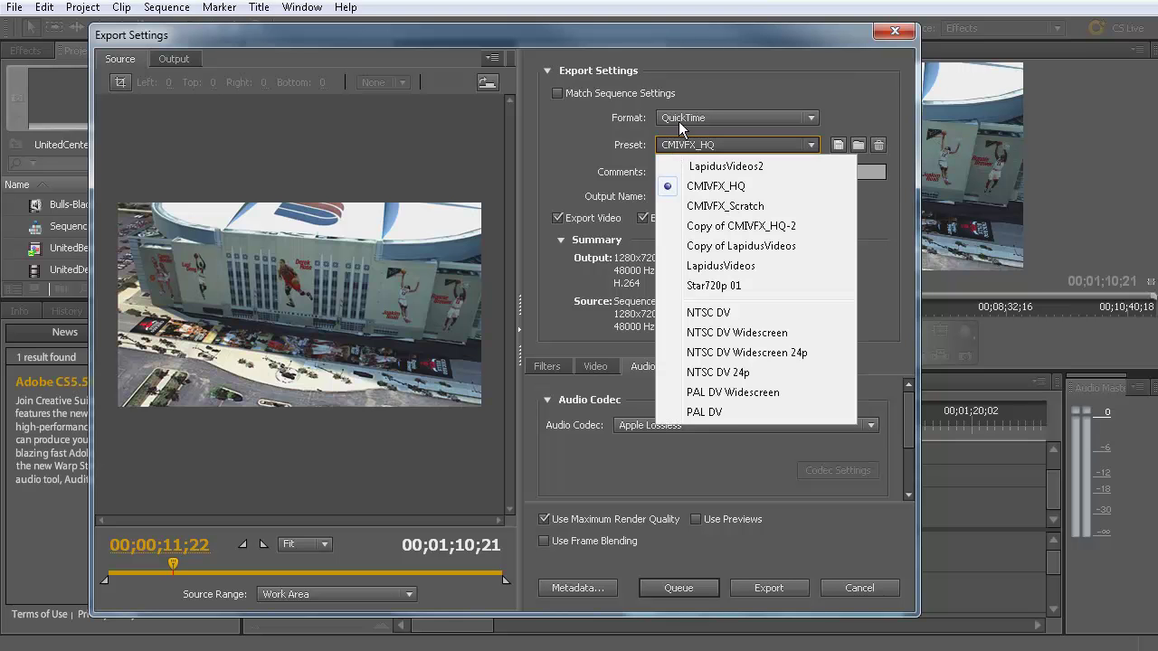
- Try the H.264 Blu-ray export format with the HDTV 1080i 29.97 High Quality preset
{"action": "left_click", "coordinate": [679, 121]}
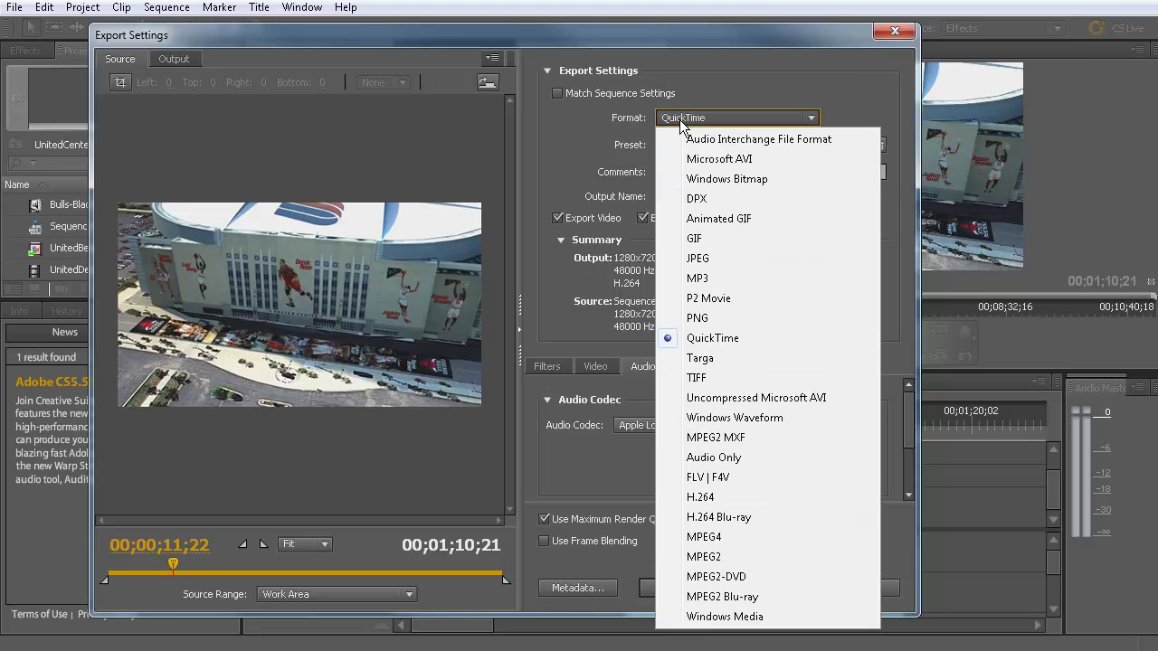
{"action": "left_click", "coordinate": [719, 523]}
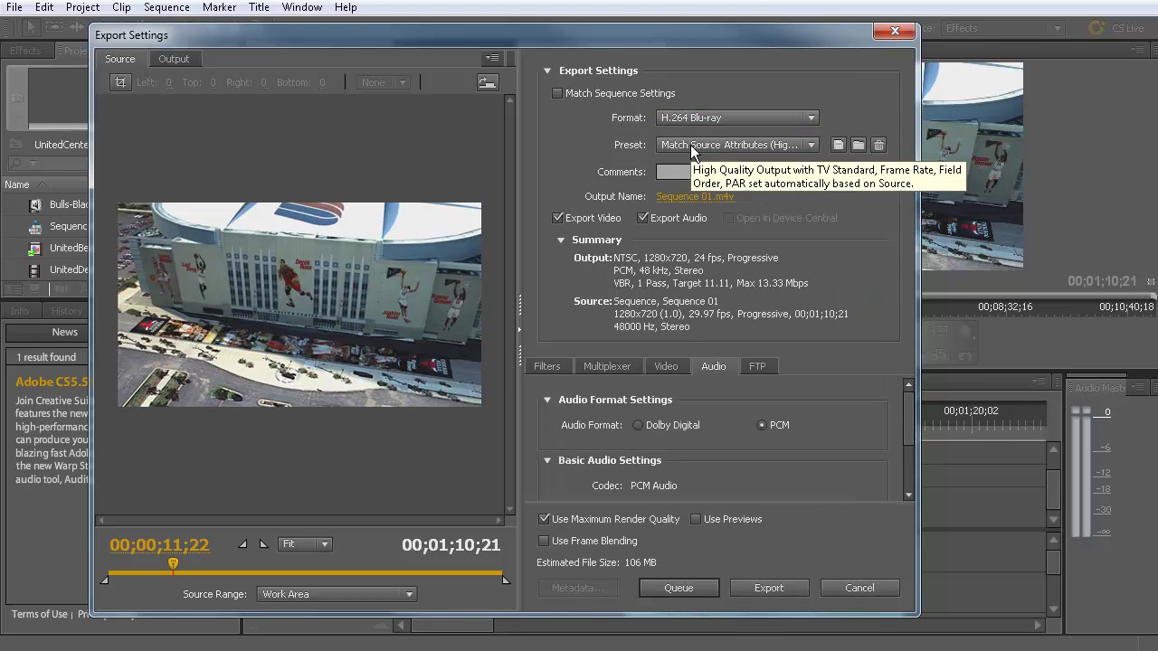
{"action": "left_click", "coordinate": [690, 144]}
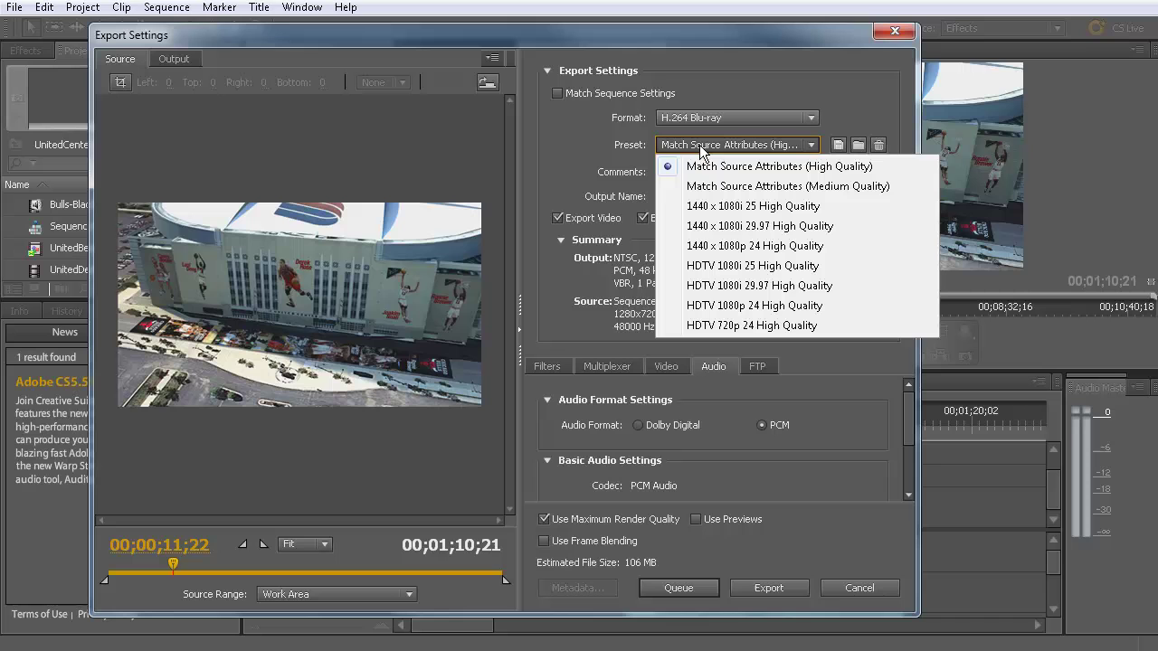
{"action": "left_click", "coordinate": [742, 286]}
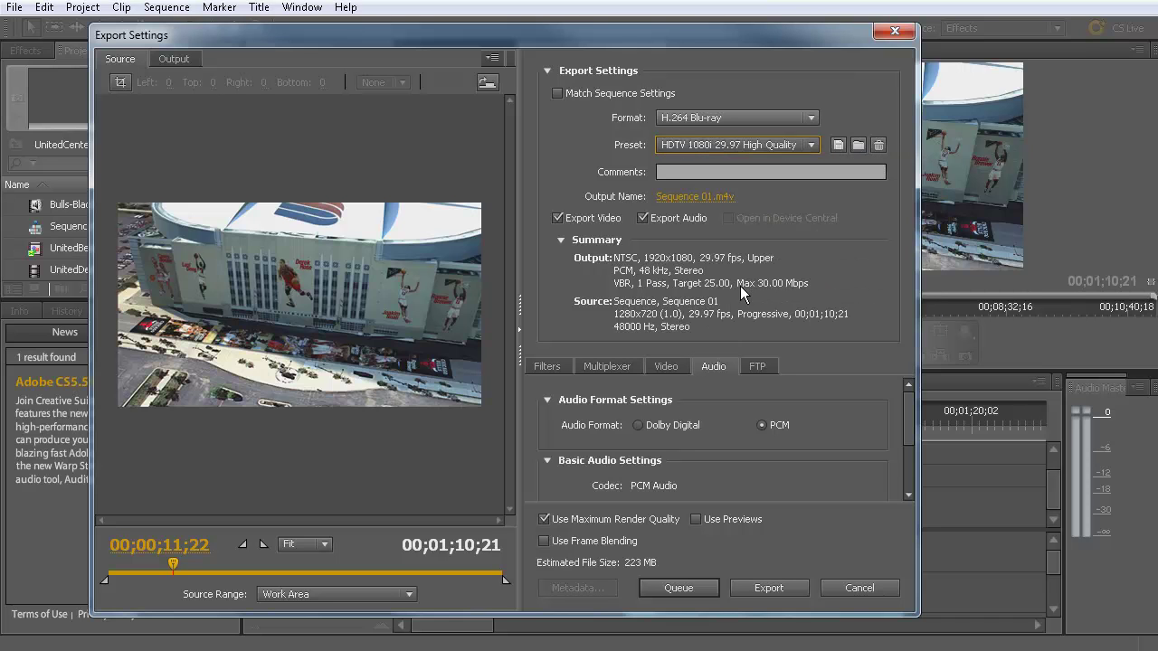
- Return the export format to H.264 with the HDTV 720p 29.97 High Quality preset
{"action": "left_click", "coordinate": [716, 117]}
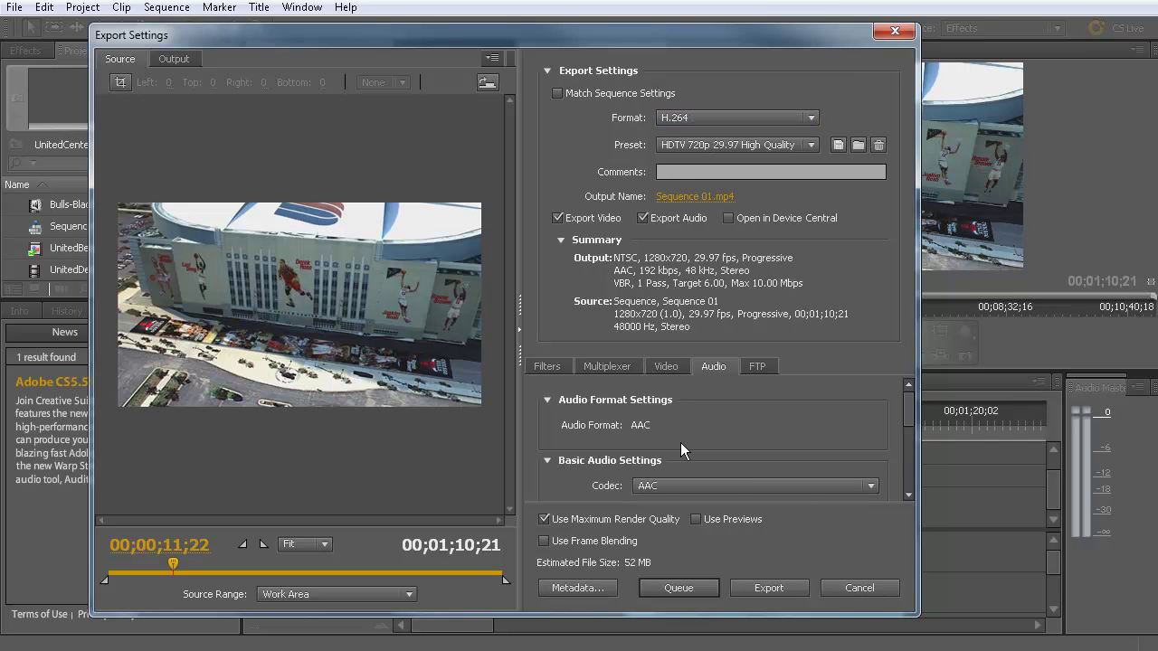
- Review the export's video and multiplexer settings, including the basic video options and the bitrate settings
{"action": "left_click", "coordinate": [665, 366]}
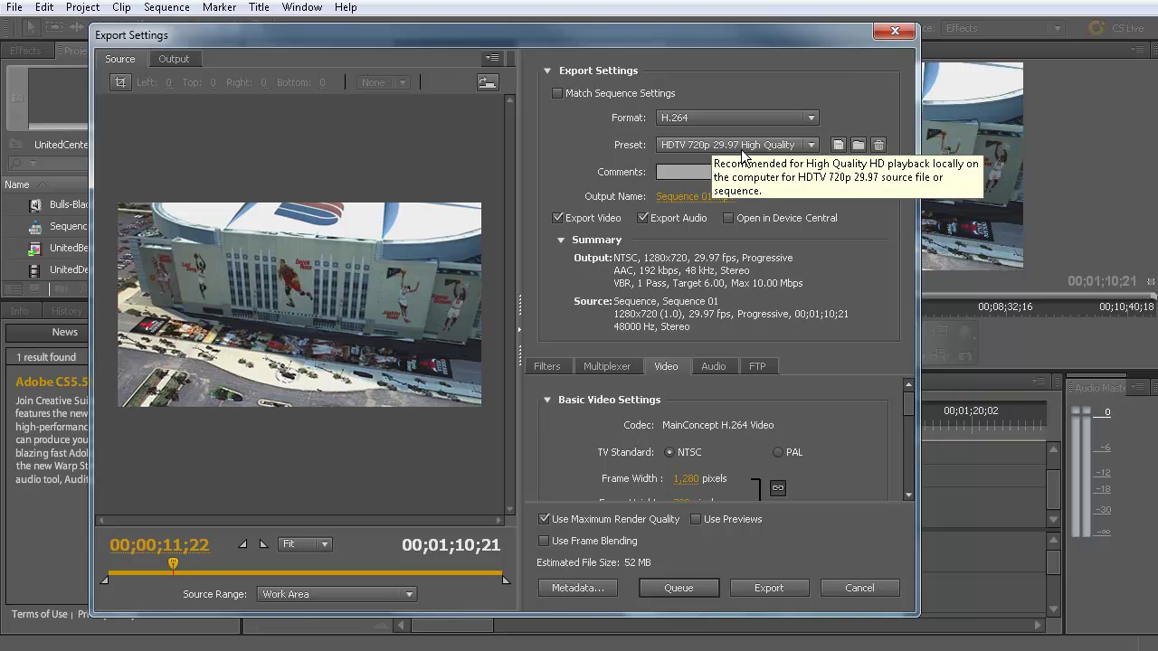
{"action": "left_click", "coordinate": [607, 367]}
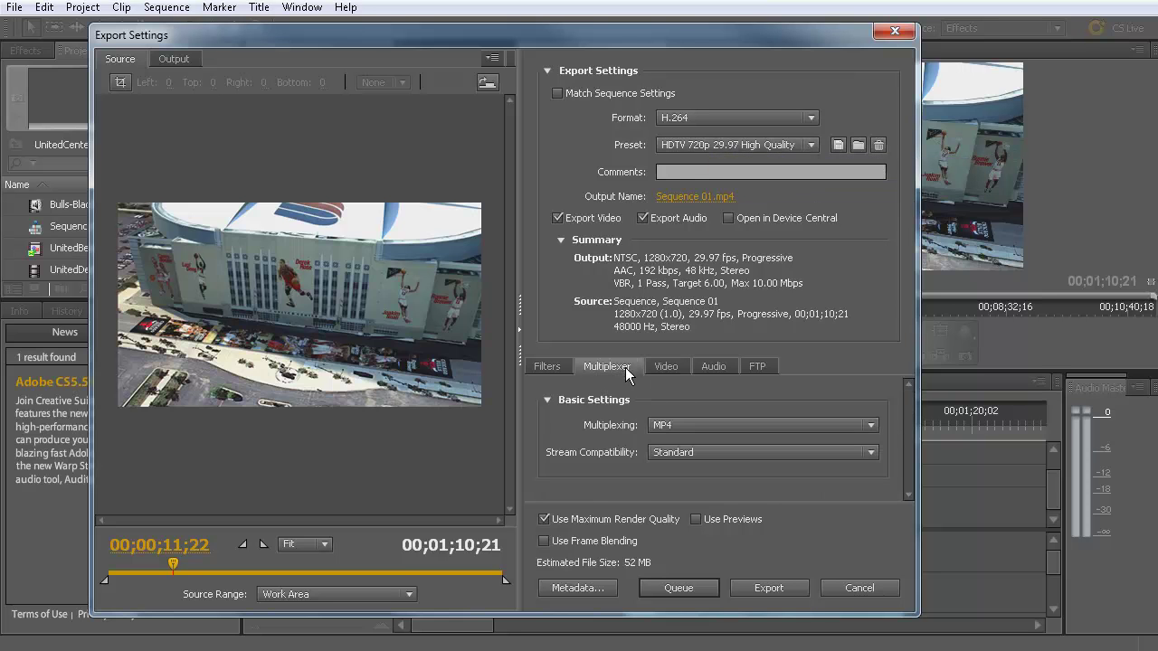
{"action": "left_click", "coordinate": [667, 366]}
{"action": "scroll", "coordinate": [910, 425], "scroll_direction": "down", "scroll_amount": 6}
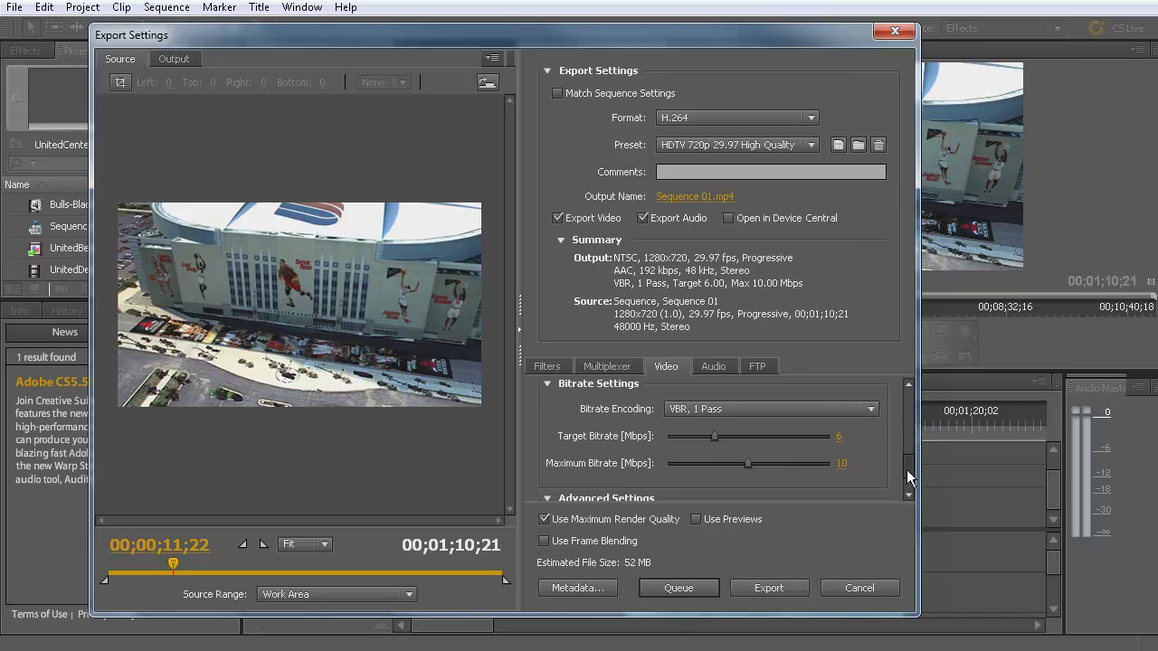
{"action": "left_click_drag", "start_coordinate": [906, 469], "coordinate": [905, 329]}
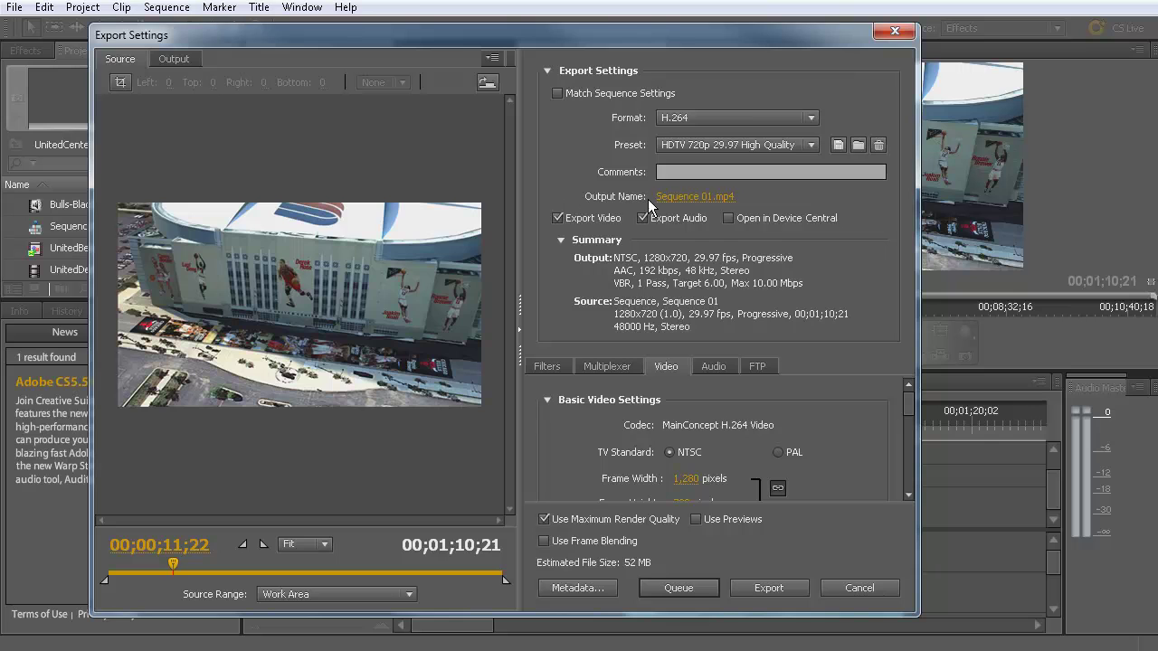
- Save the export's output file as Sequence 01.mp4 in the United Center 3D Model folder
{"action": "left_click", "coordinate": [677, 199]}
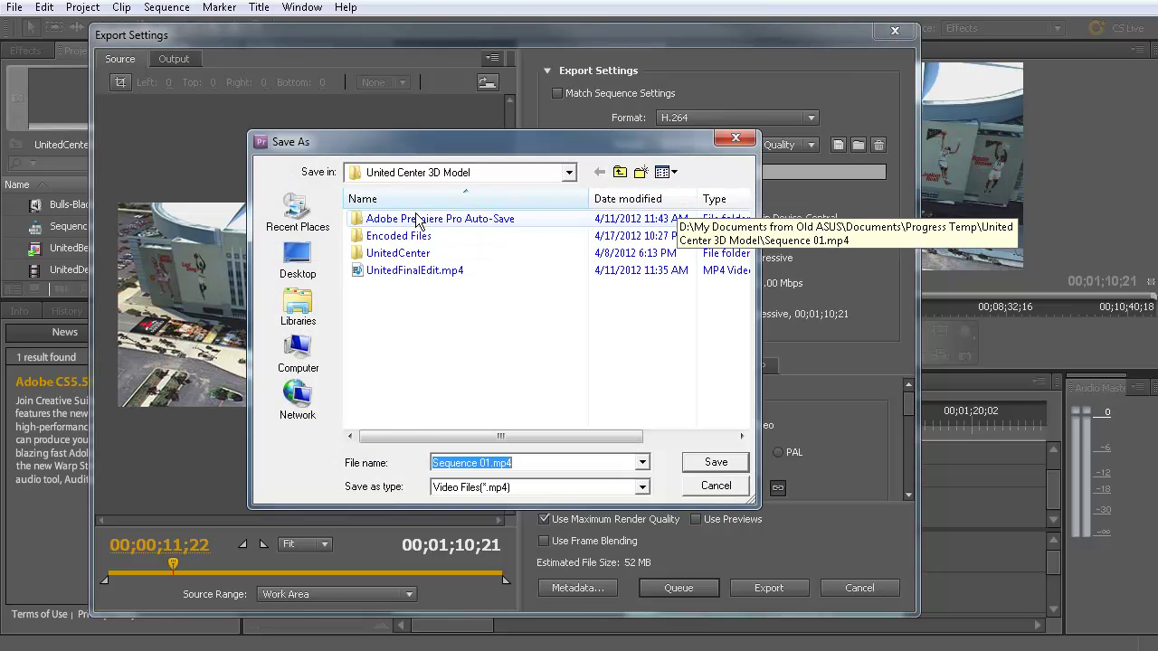
{"action": "left_click", "coordinate": [417, 174]}
{"action": "left_click", "coordinate": [412, 172]}
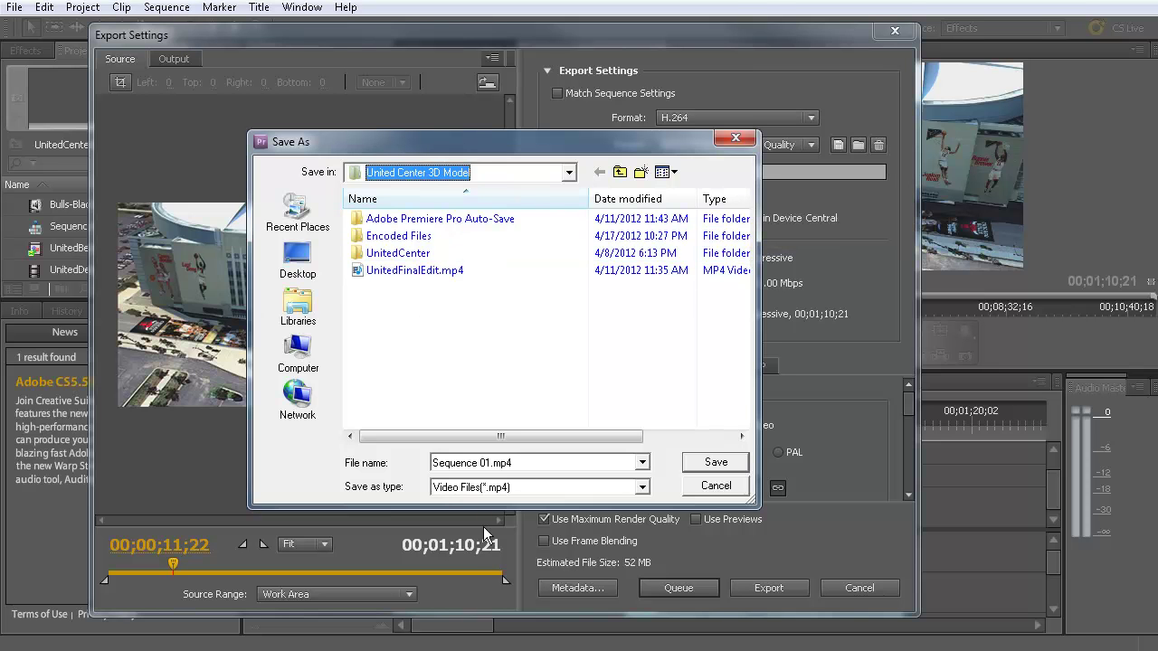
{"action": "left_click", "coordinate": [717, 469]}
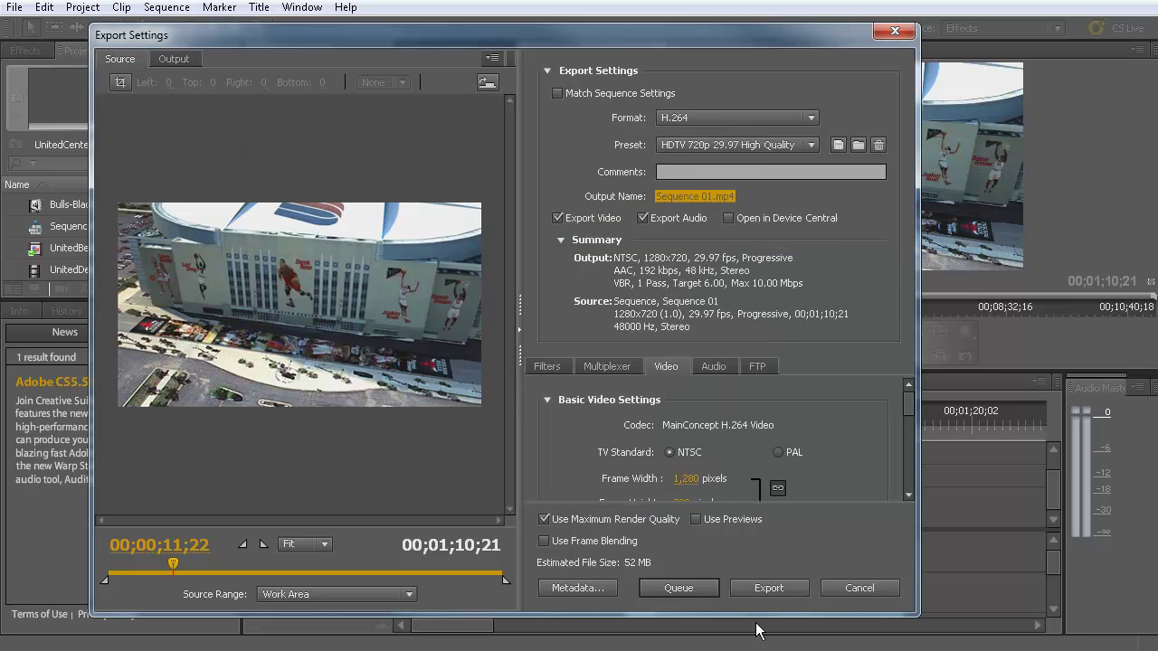